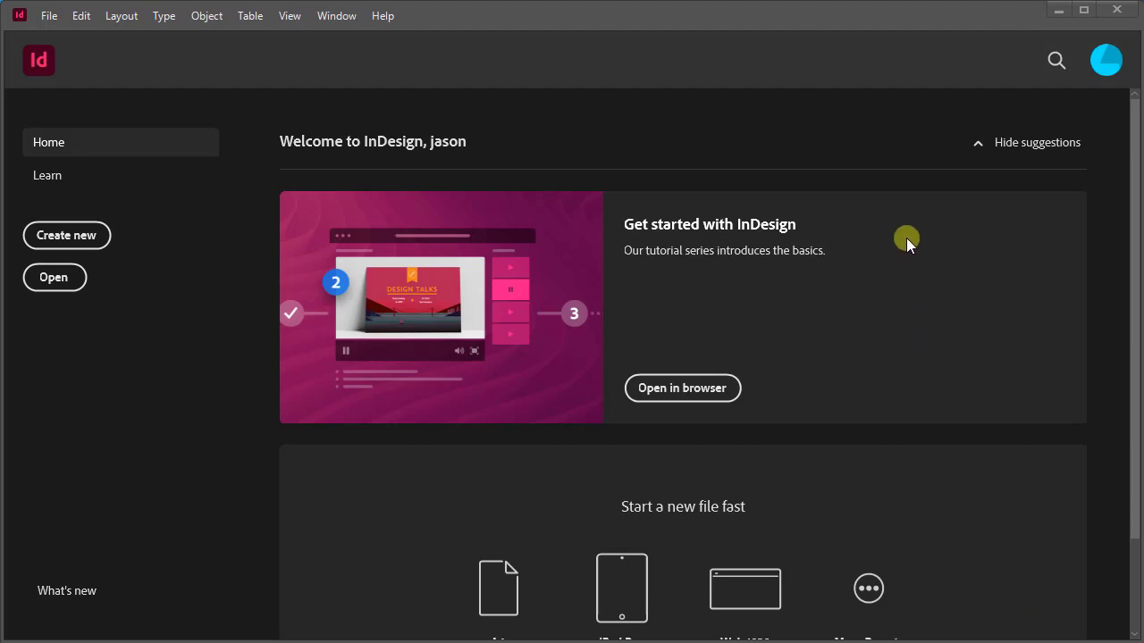
- Start a new print document 9 in wide and 6 in high, with facing pages turned off
{"action": "left_click", "coordinate": [54, 240]}
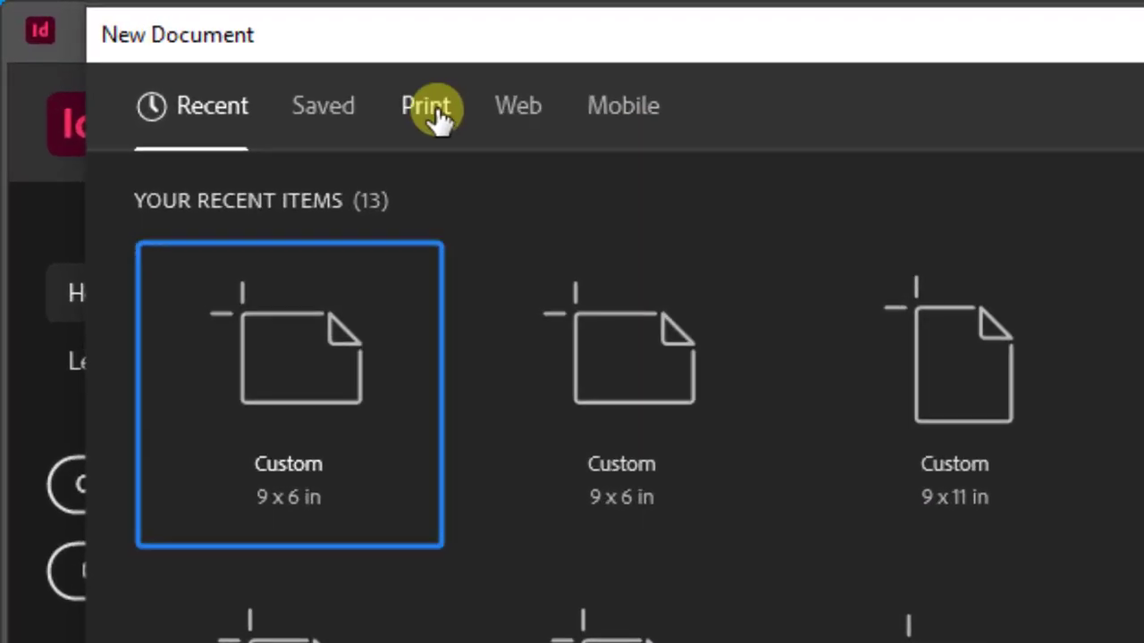
{"action": "left_click", "coordinate": [435, 114]}
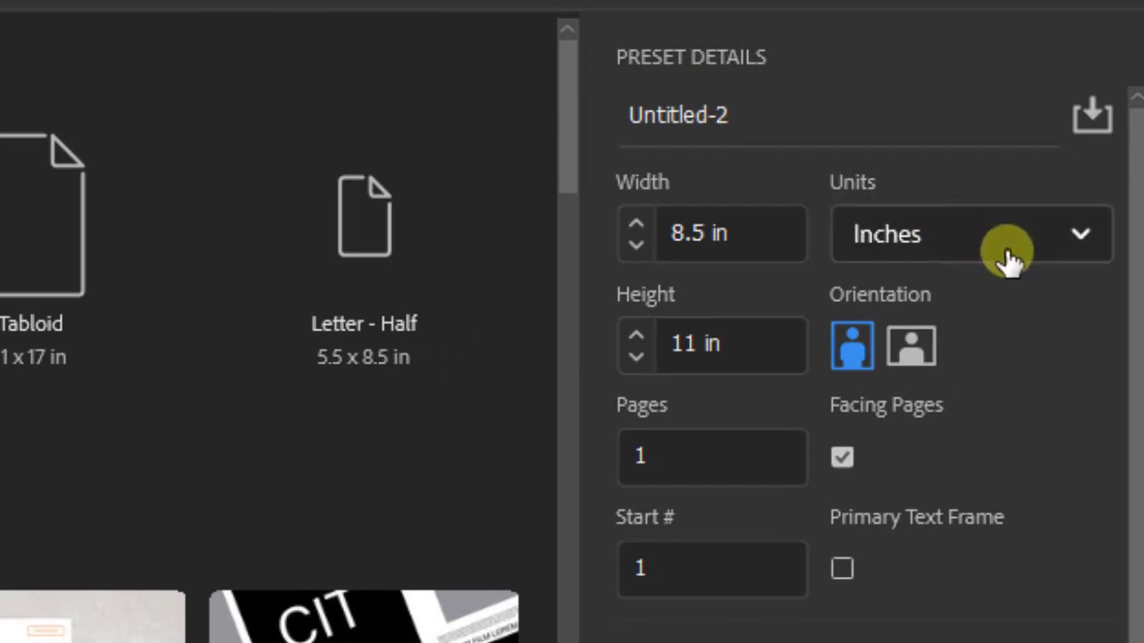
{"action": "left_click", "coordinate": [600, 215]}
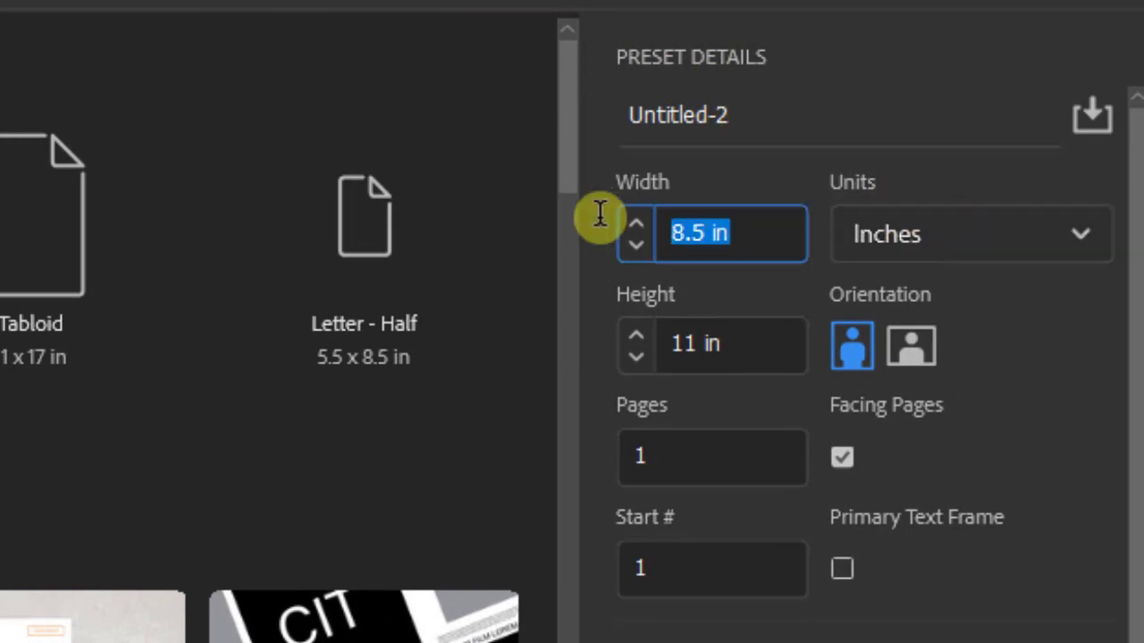
{"action": "type", "text": "9"}
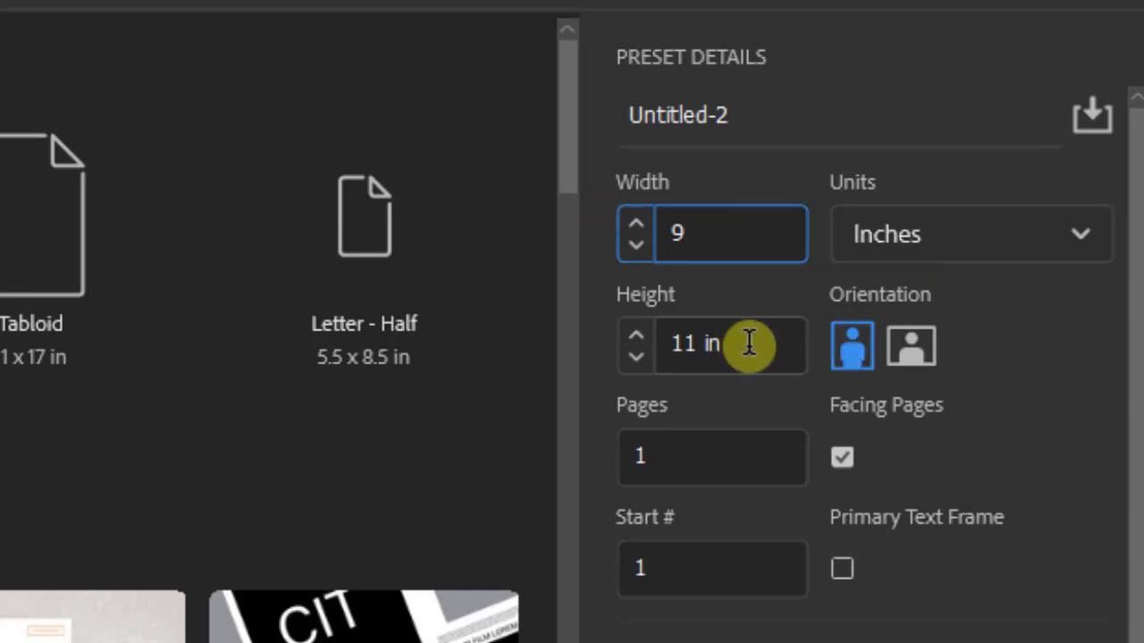
{"action": "left_click", "coordinate": [679, 343]}
{"action": "key", "text": "BackSpace"}
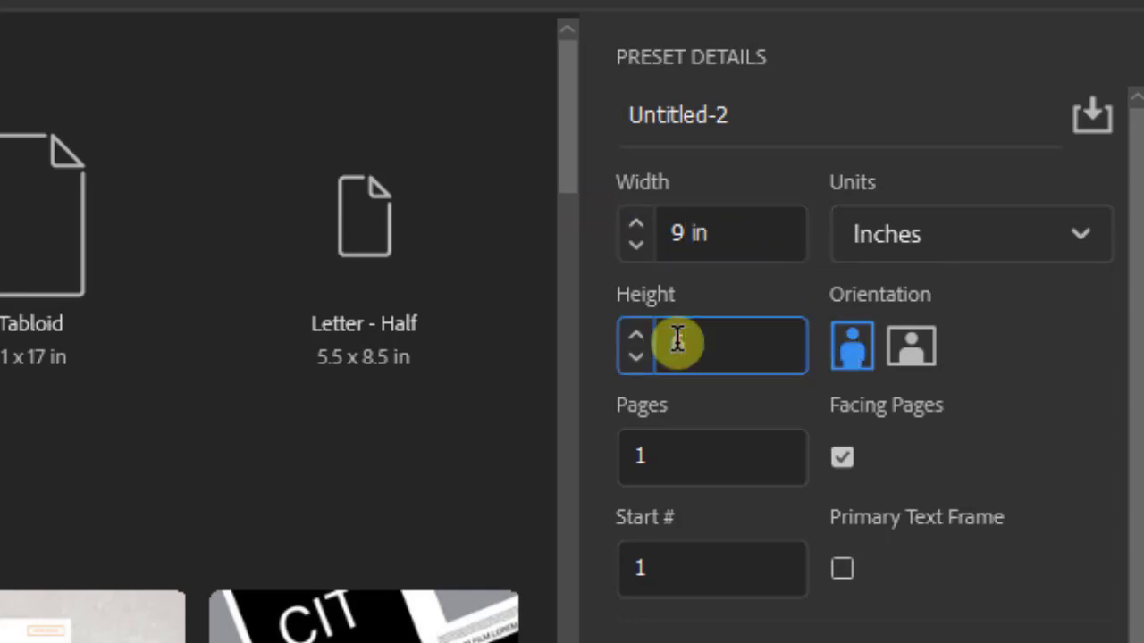
{"action": "type", "text": "6"}
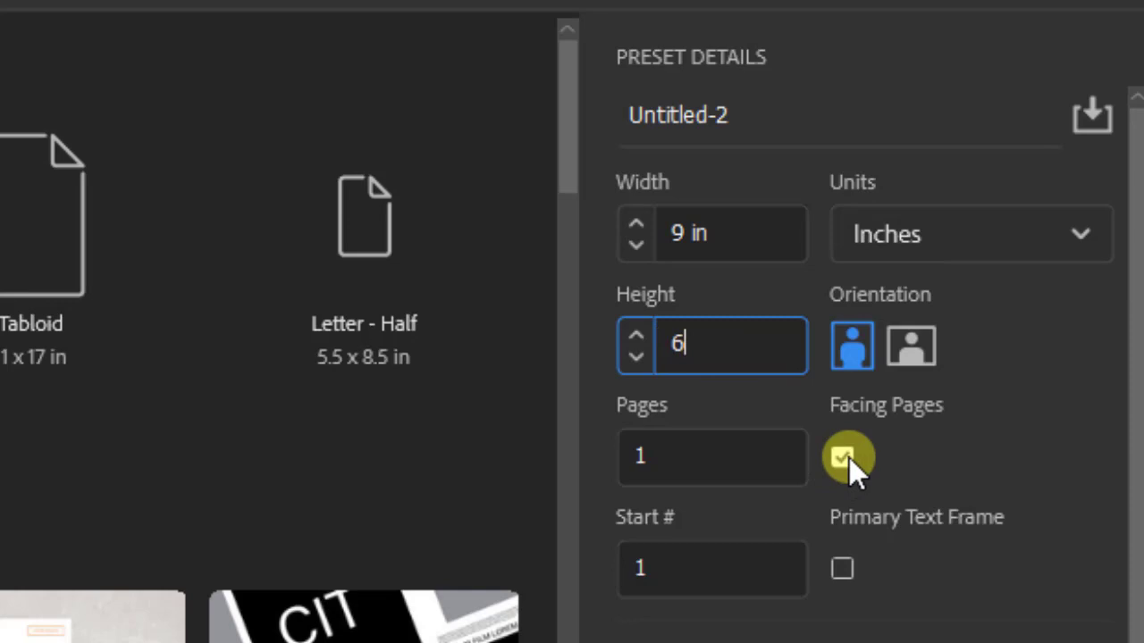
{"action": "left_click", "coordinate": [840, 456]}
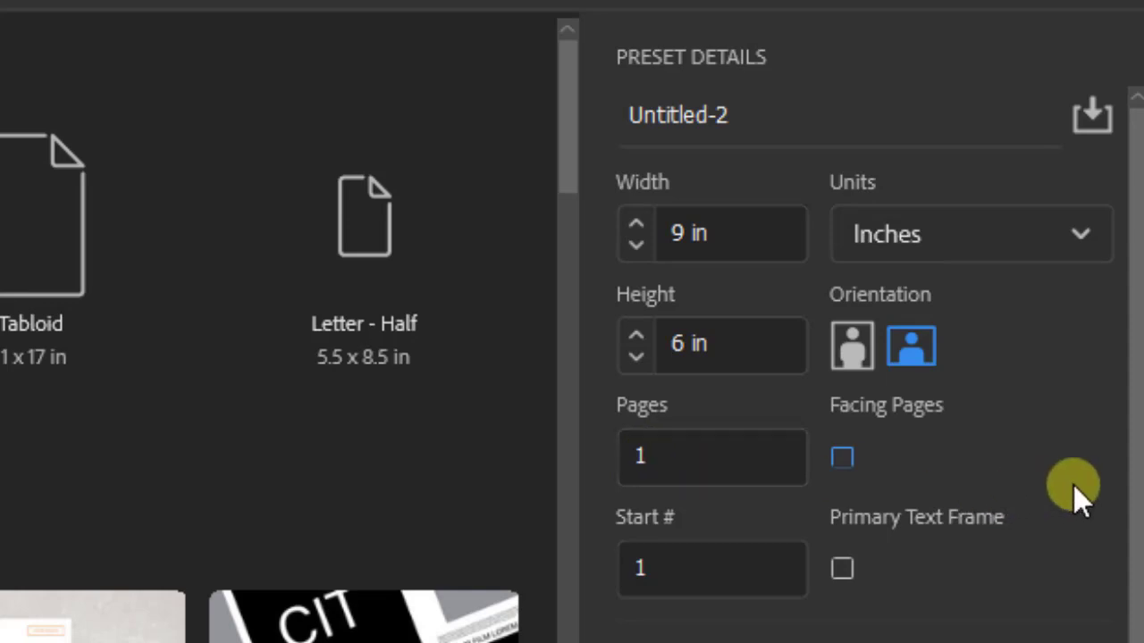
- Link the margin settings and set all four page margins to 0.25 in
{"action": "left_click_drag", "start_coordinate": [1136, 482], "coordinate": [1124, 642]}
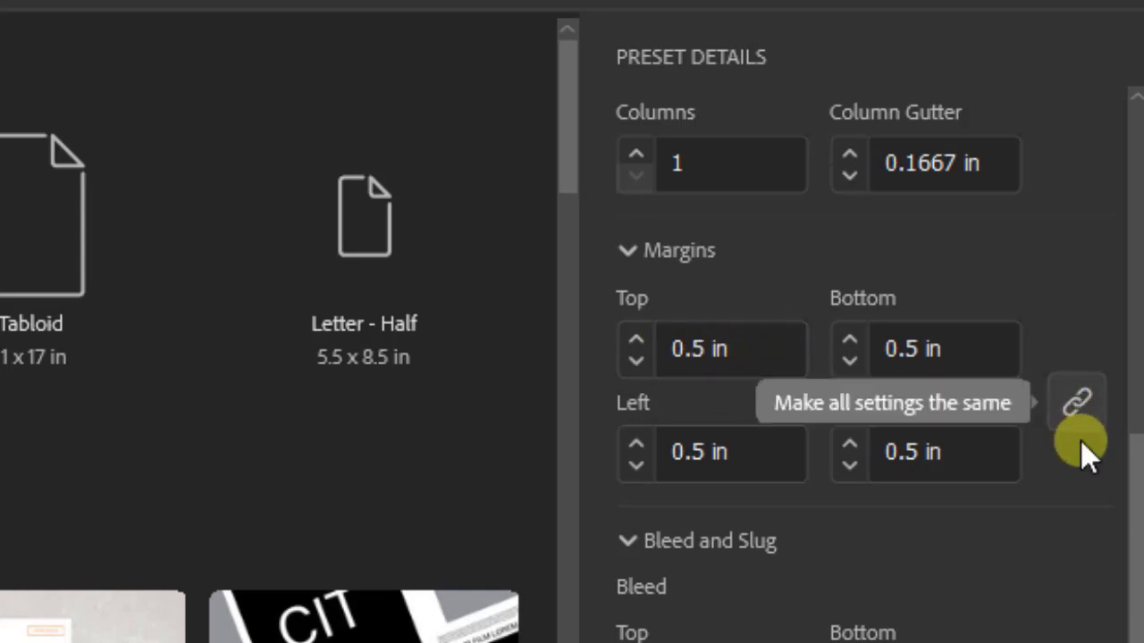
{"action": "left_click", "coordinate": [1079, 408]}
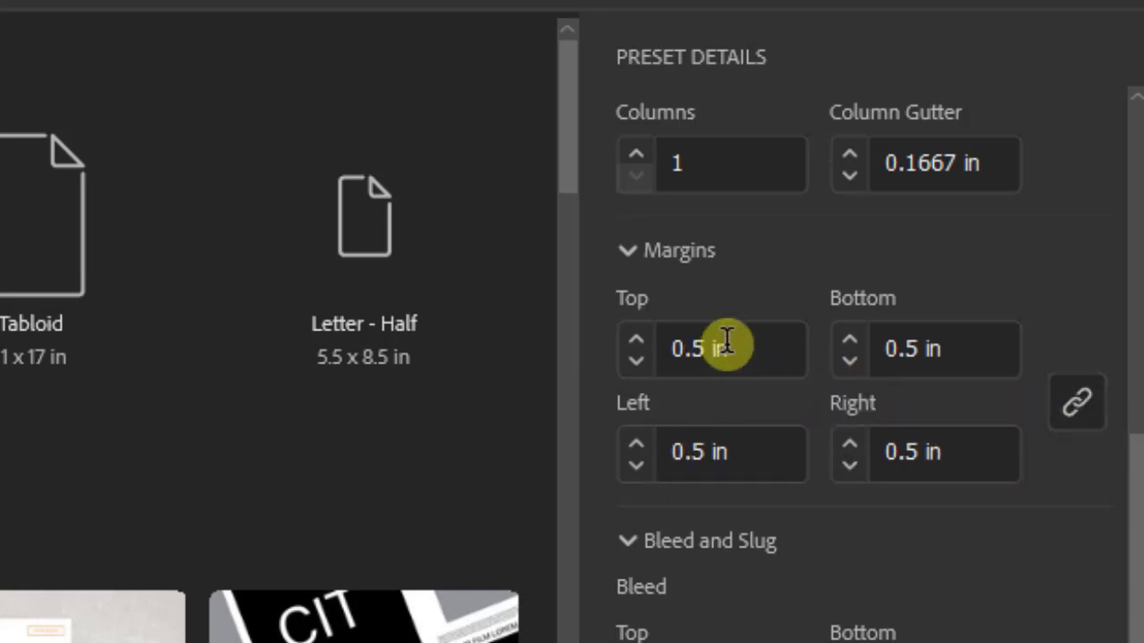
{"action": "left_click_drag", "start_coordinate": [729, 346], "coordinate": [674, 344]}
{"action": "key", "text": "BackSpace"}
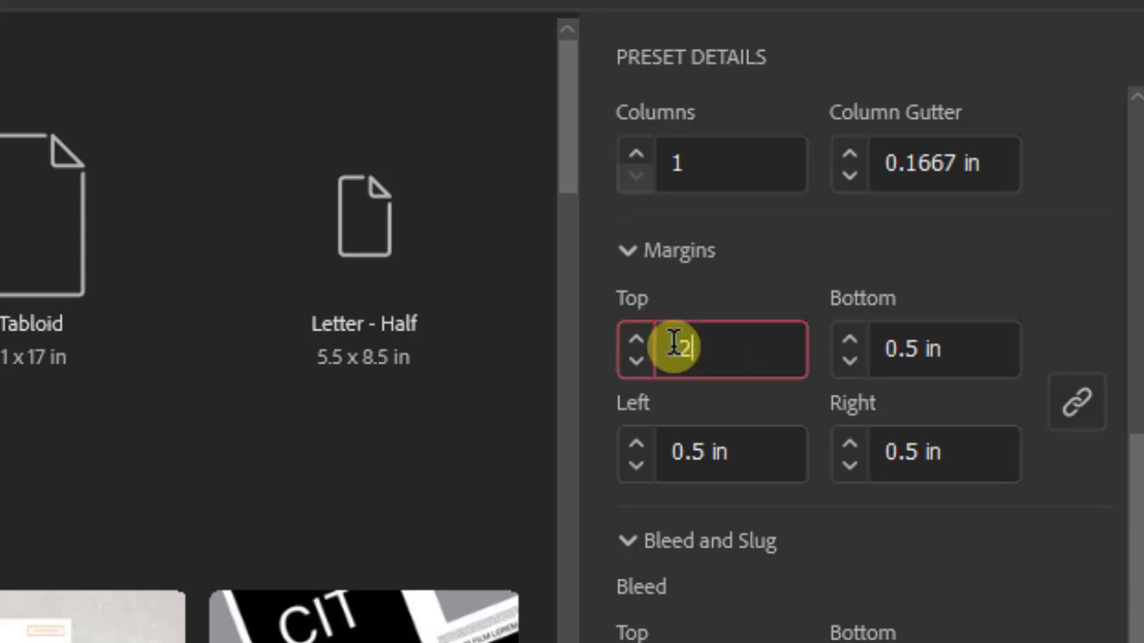
{"action": "left_click", "coordinate": [971, 351]}
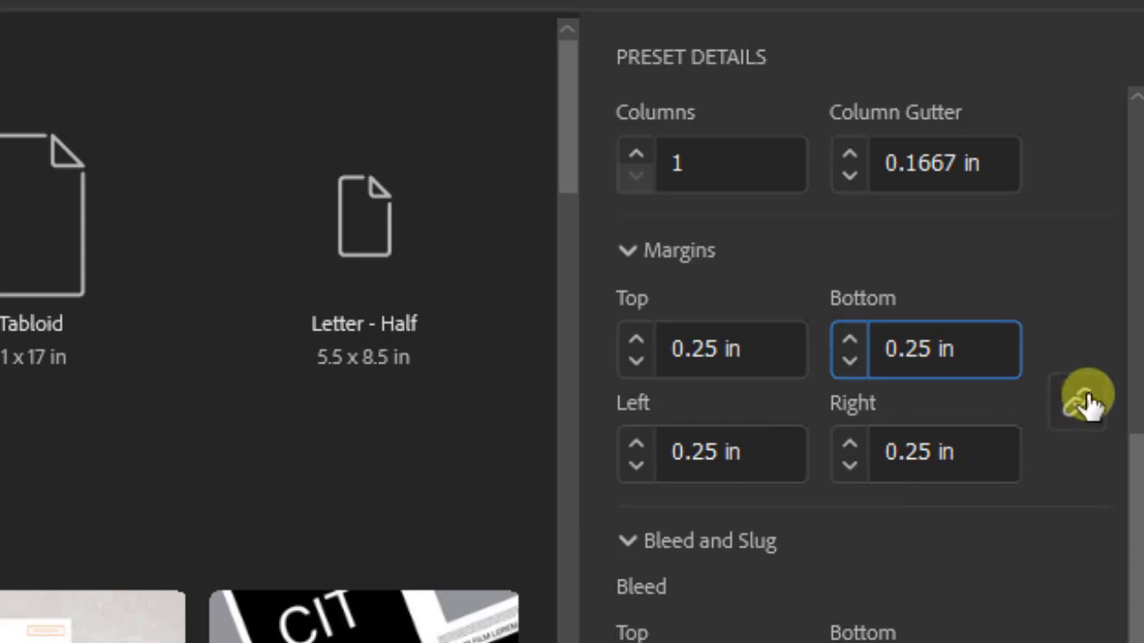
- Set the bleed to 0.125 in on all four sides and create the document
{"action": "scroll", "coordinate": [1131, 161], "scroll_direction": "down", "scroll_amount": 5}
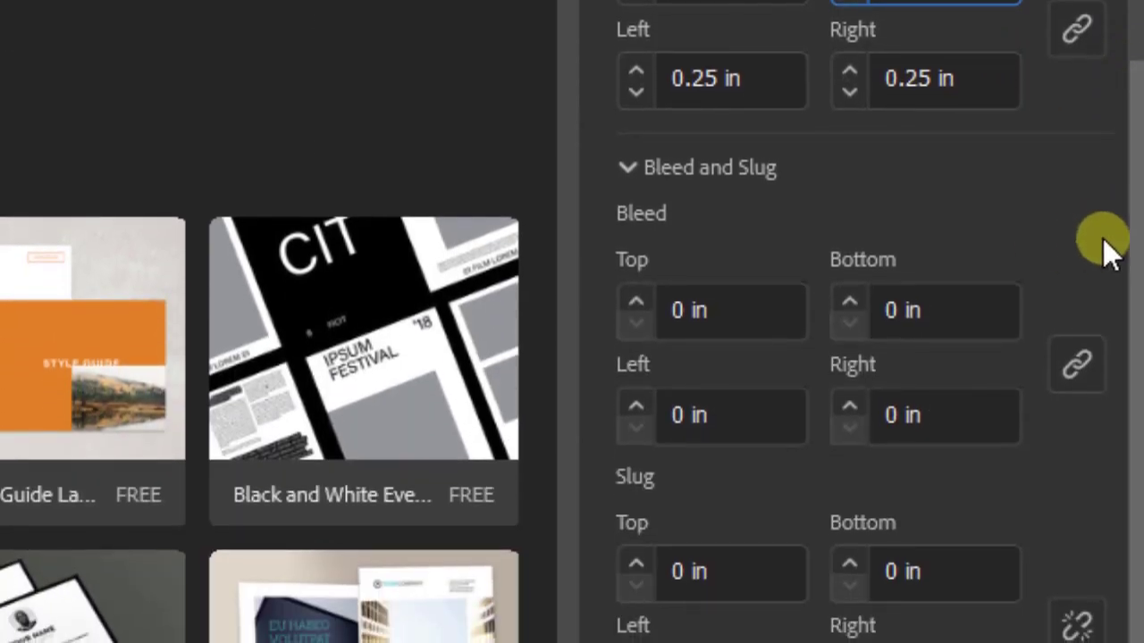
{"action": "scroll", "coordinate": [1133, 295], "scroll_direction": "down", "scroll_amount": 1}
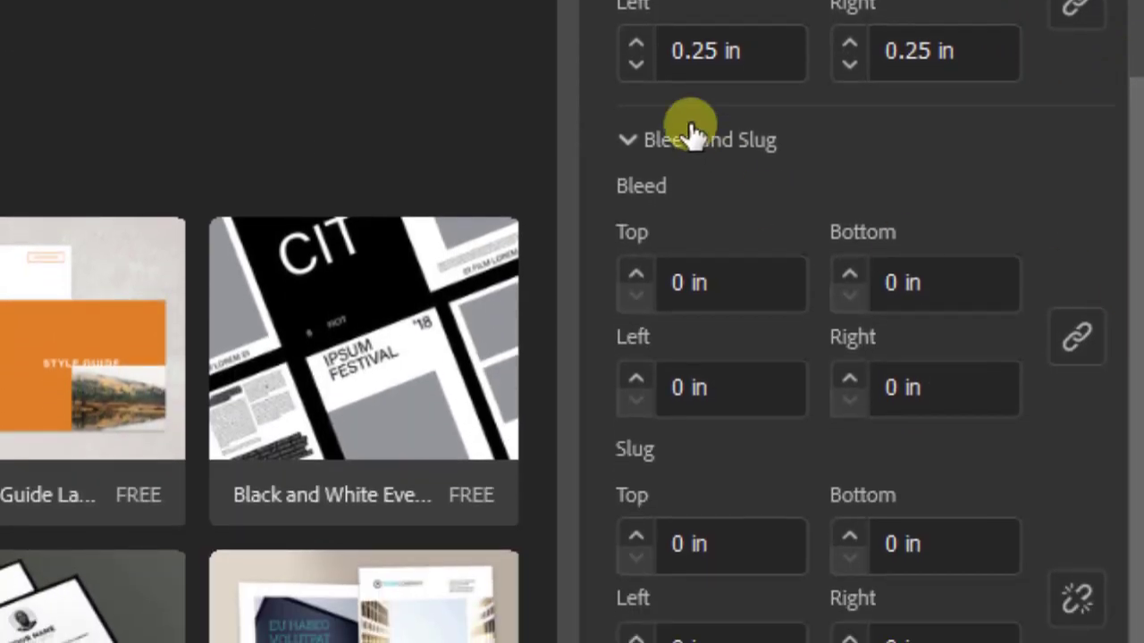
{"action": "left_click", "coordinate": [628, 139]}
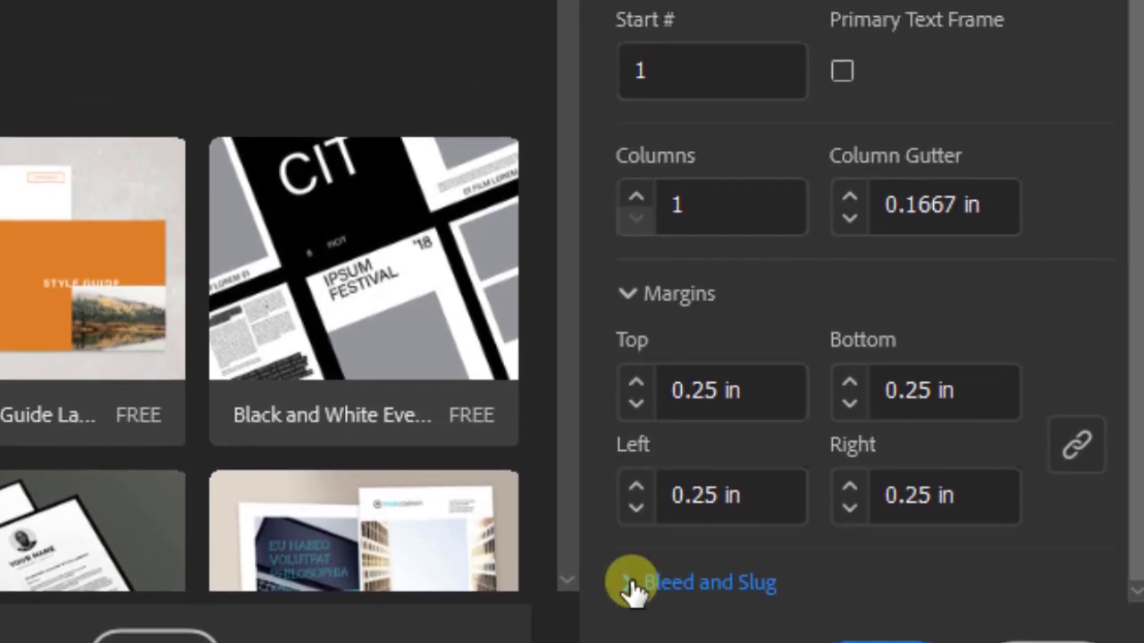
{"action": "left_click", "coordinate": [629, 534]}
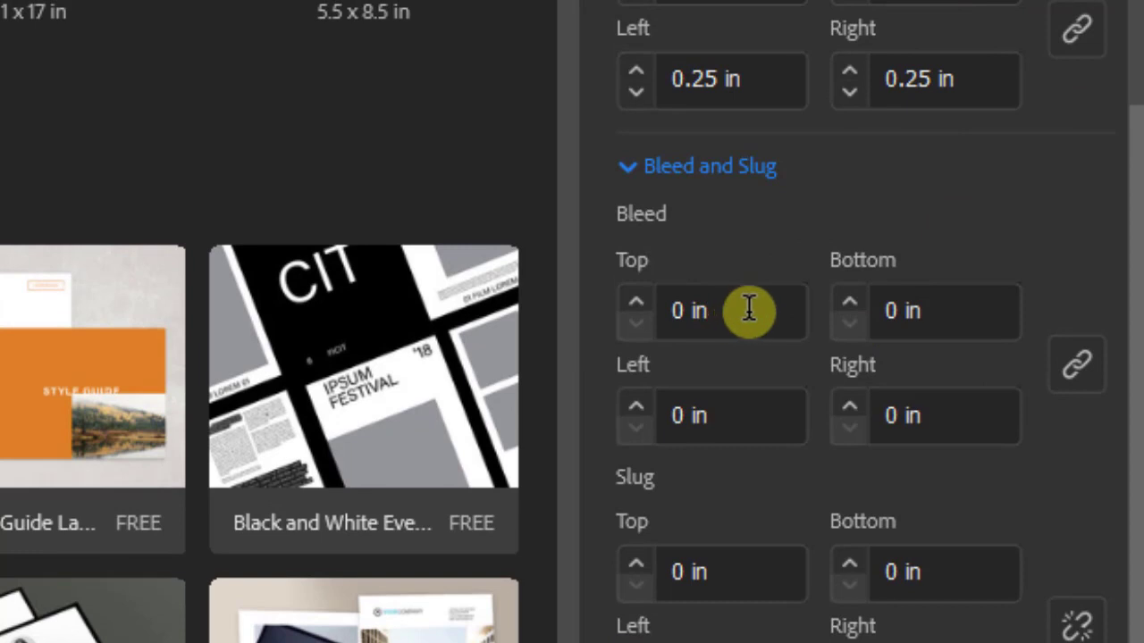
{"action": "left_click", "coordinate": [657, 310]}
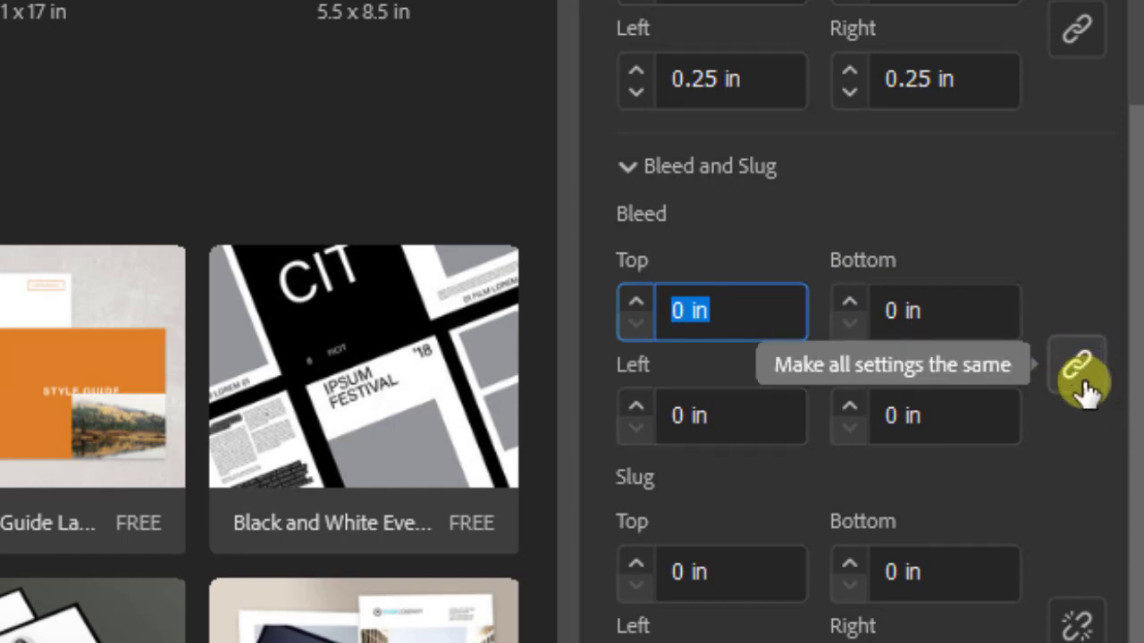
{"action": "left_click_drag", "start_coordinate": [723, 305], "coordinate": [645, 302]}
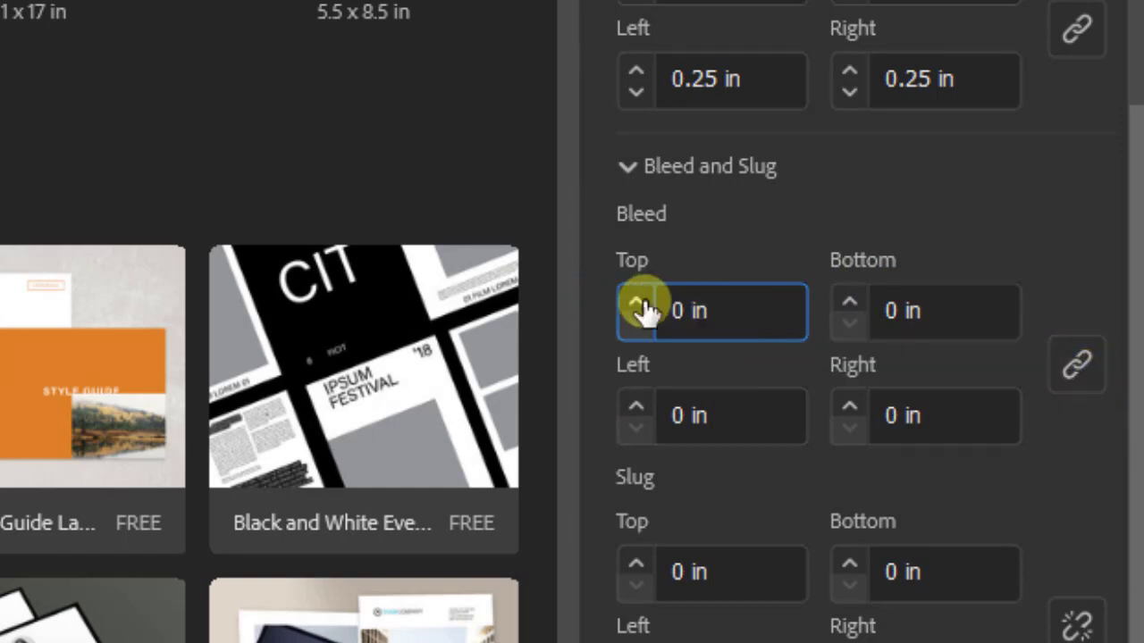
{"action": "left_click_drag", "start_coordinate": [715, 311], "coordinate": [651, 312]}
{"action": "type", "text": ".125"}
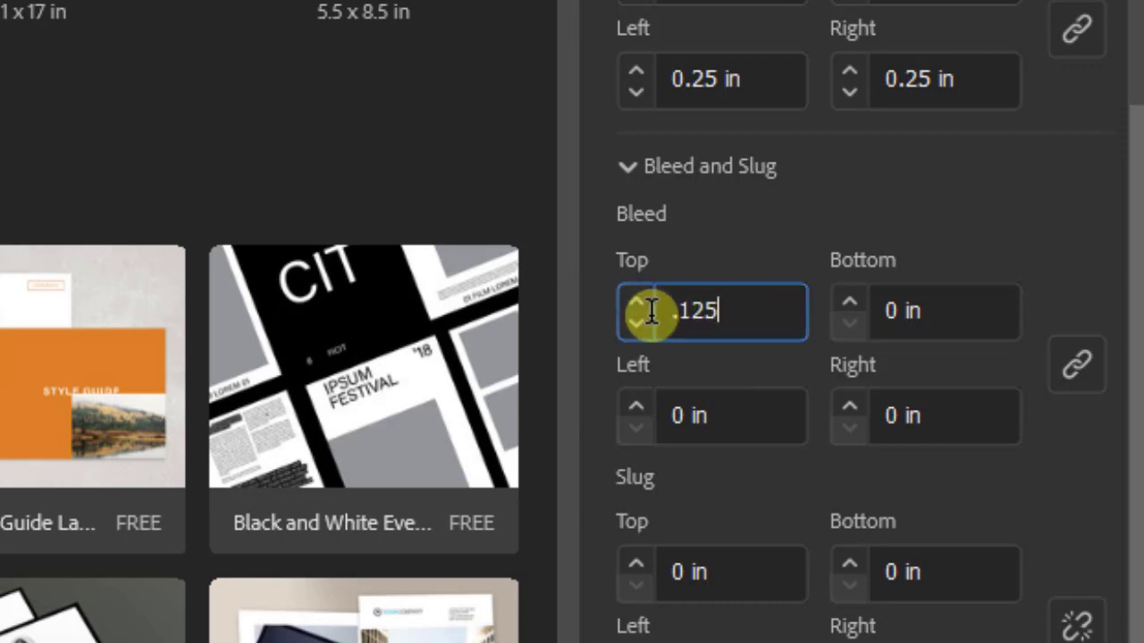
{"action": "double_click", "coordinate": [942, 304]}
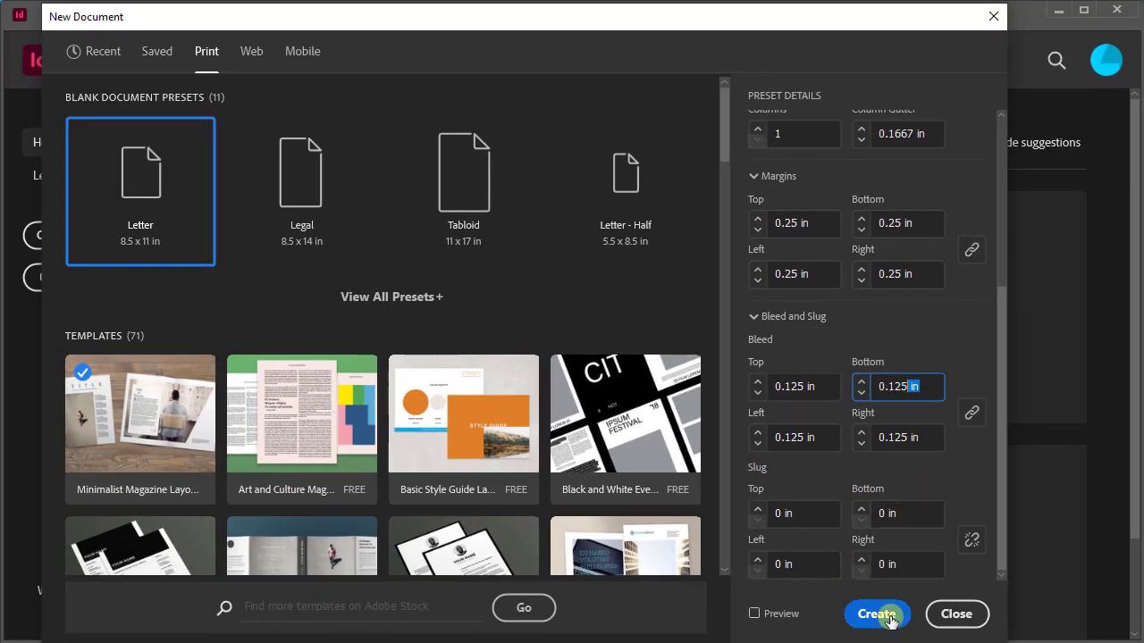
{"action": "left_click", "coordinate": [876, 615]}
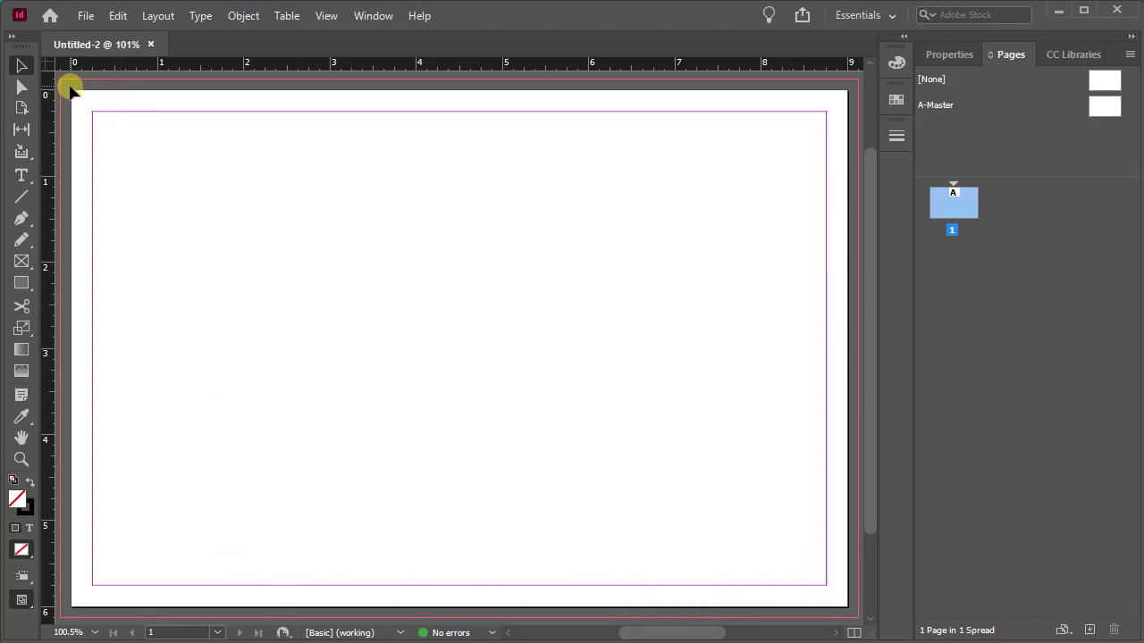
- Set the document's page count to 3 and turn on facing pages
{"action": "left_click", "coordinate": [21, 459]}
{"action": "left_click_drag", "start_coordinate": [143, 165], "coordinate": [57, 73]}
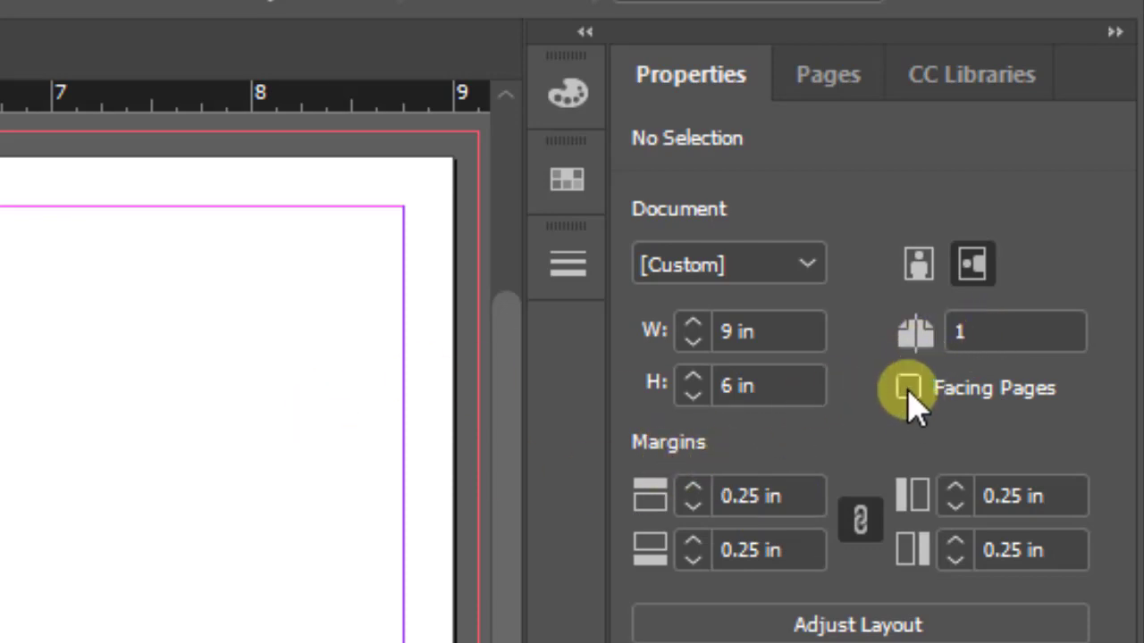
{"action": "left_click", "coordinate": [985, 330]}
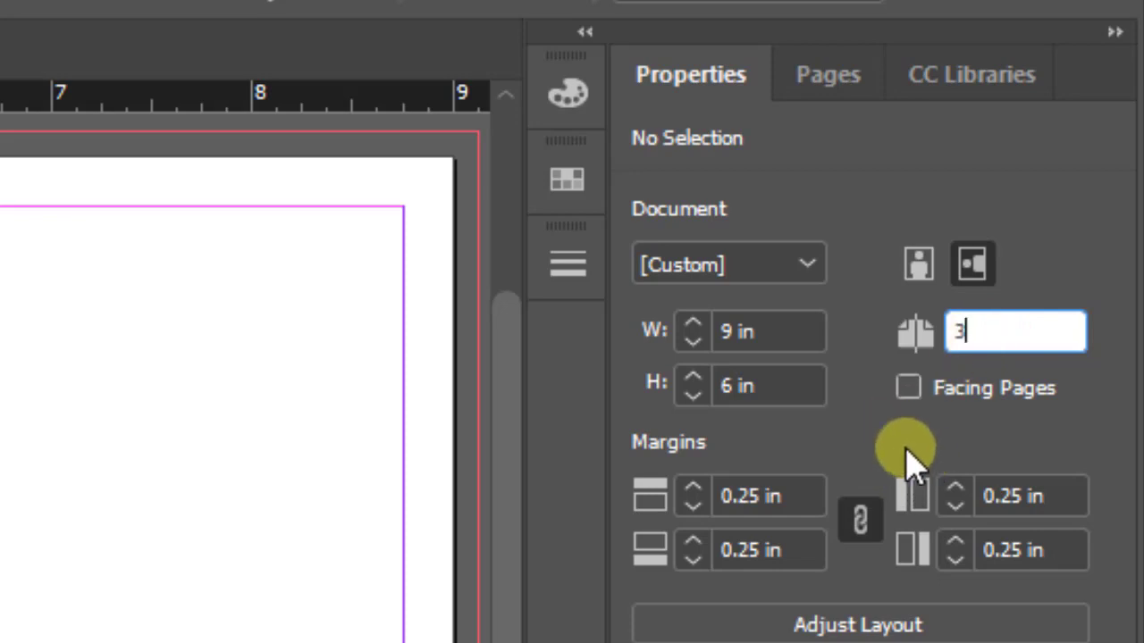
{"action": "left_click", "coordinate": [907, 387]}
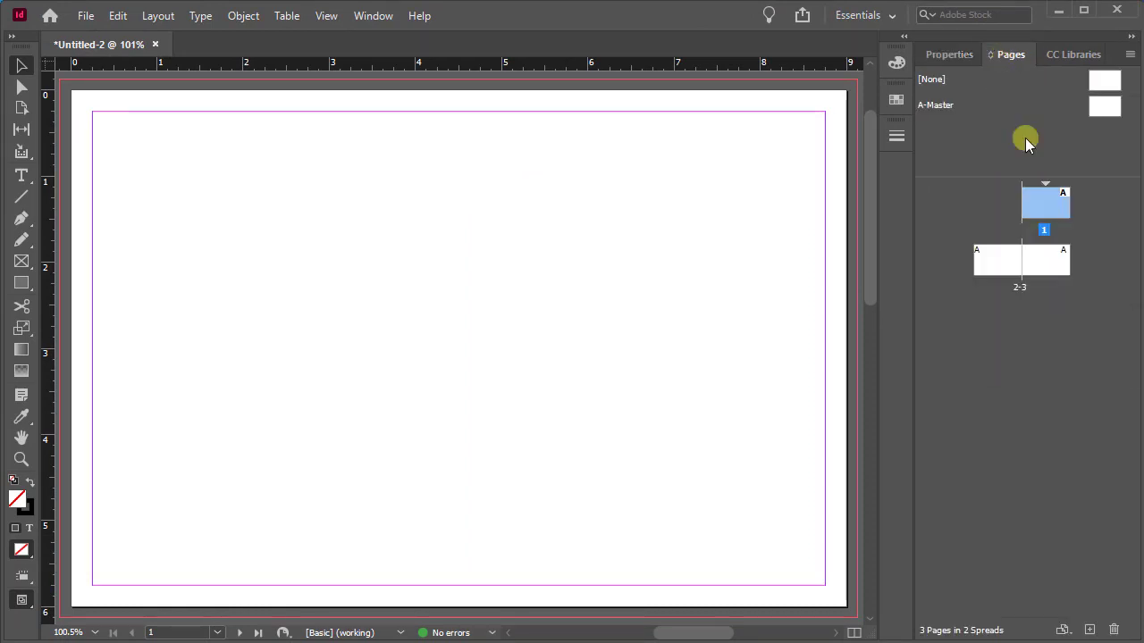
- Inspect page 1 and the spread of pages 2-3 where the two pages meet
{"action": "double_click", "coordinate": [1053, 212]}
{"action": "double_click", "coordinate": [992, 265]}
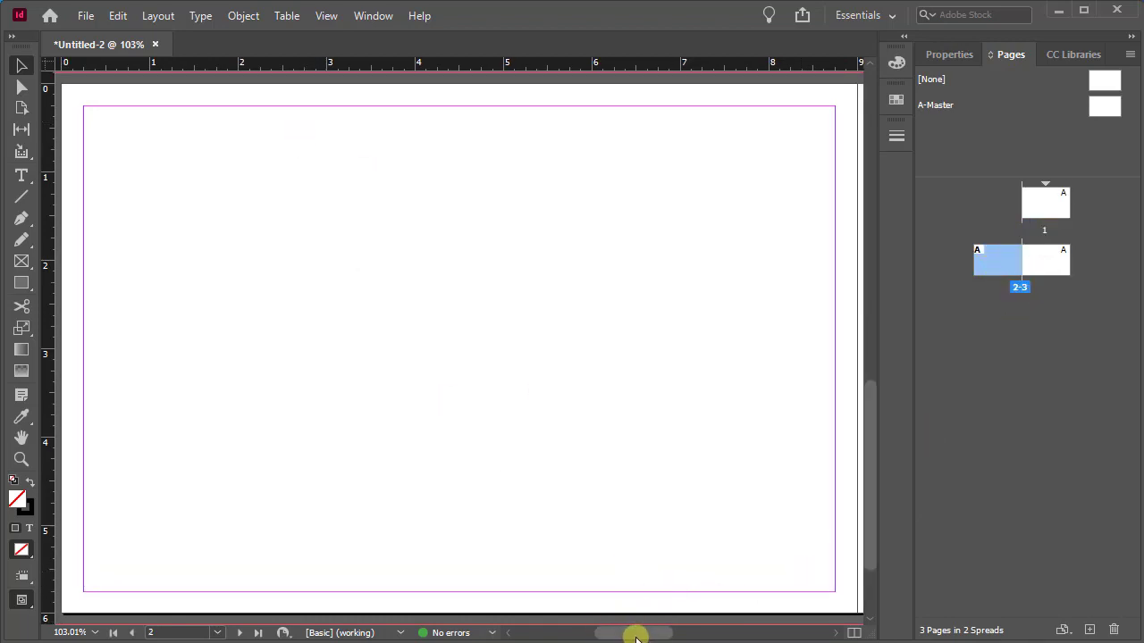
{"action": "left_click_drag", "start_coordinate": [627, 635], "coordinate": [679, 637]}
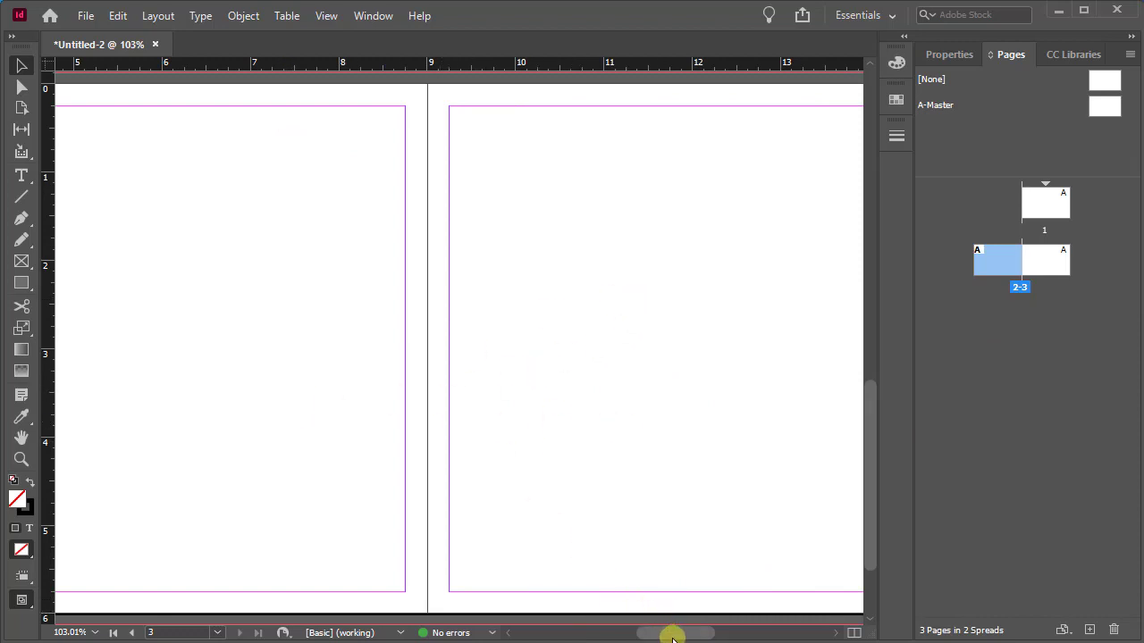
{"action": "mouse_move", "coordinate": [670, 634]}
{"action": "left_mouse_down"}
{"action": "mouse_move", "coordinate": [645, 634]}
{"action": "mouse_move", "coordinate": [662, 632]}
{"action": "left_mouse_up"}
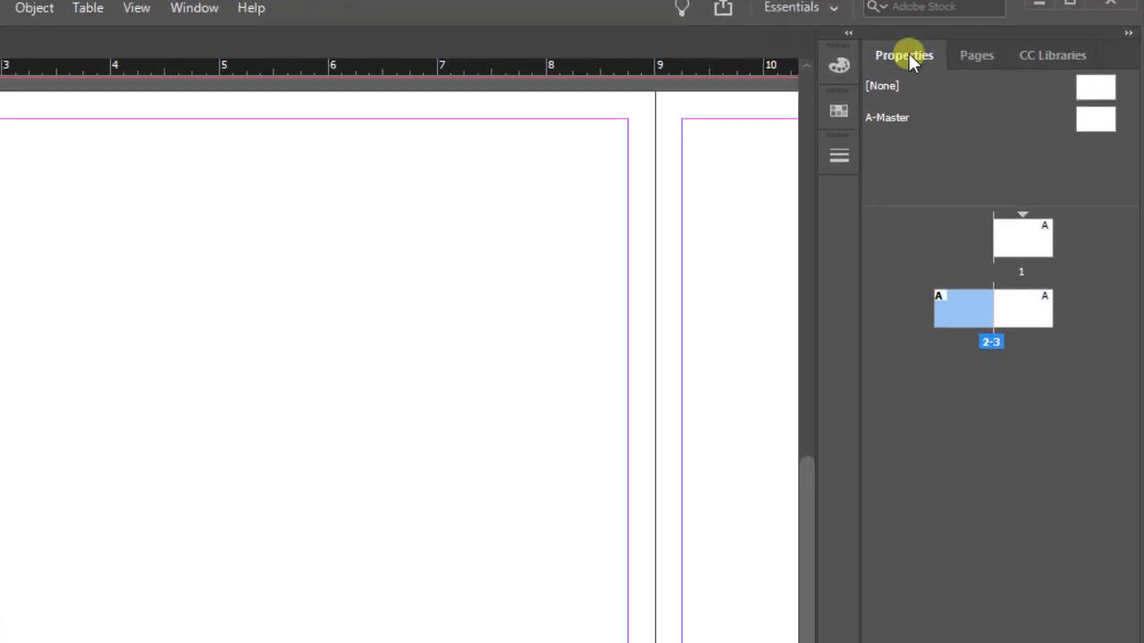
- Turn facing pages back off and check the page arrangement
{"action": "left_click", "coordinate": [909, 55]}
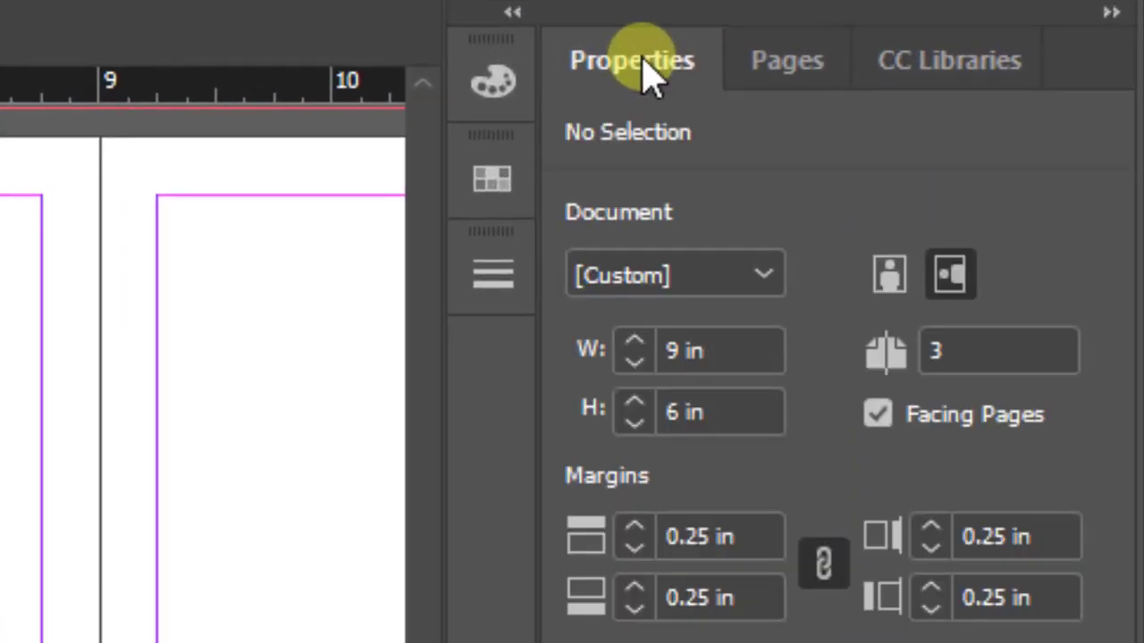
{"action": "left_click", "coordinate": [879, 416]}
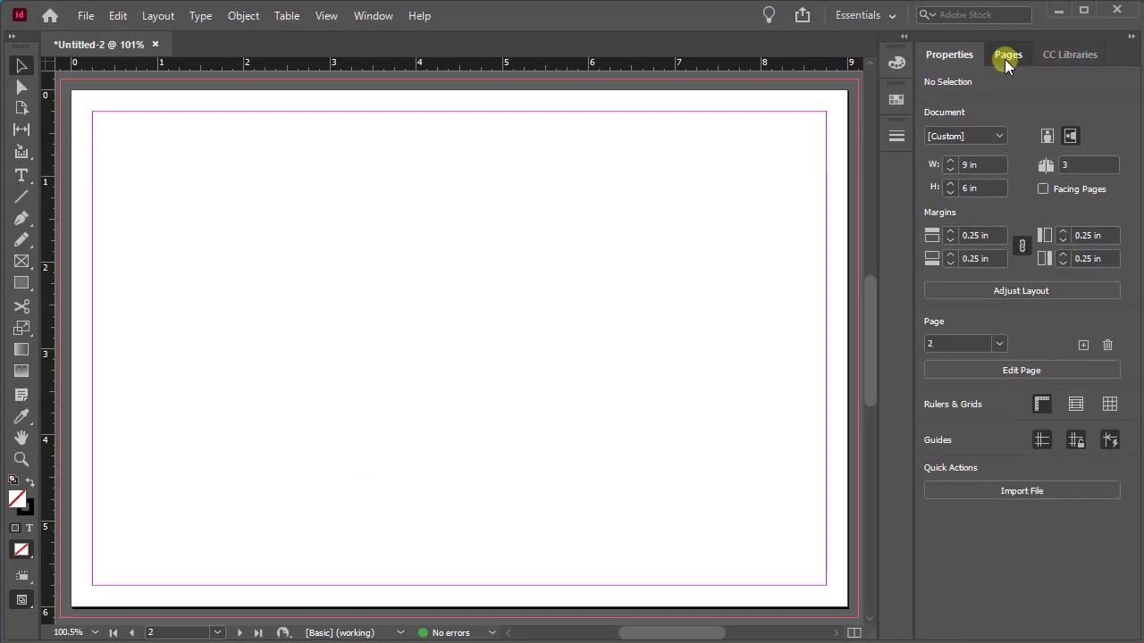
{"action": "left_click", "coordinate": [786, 60]}
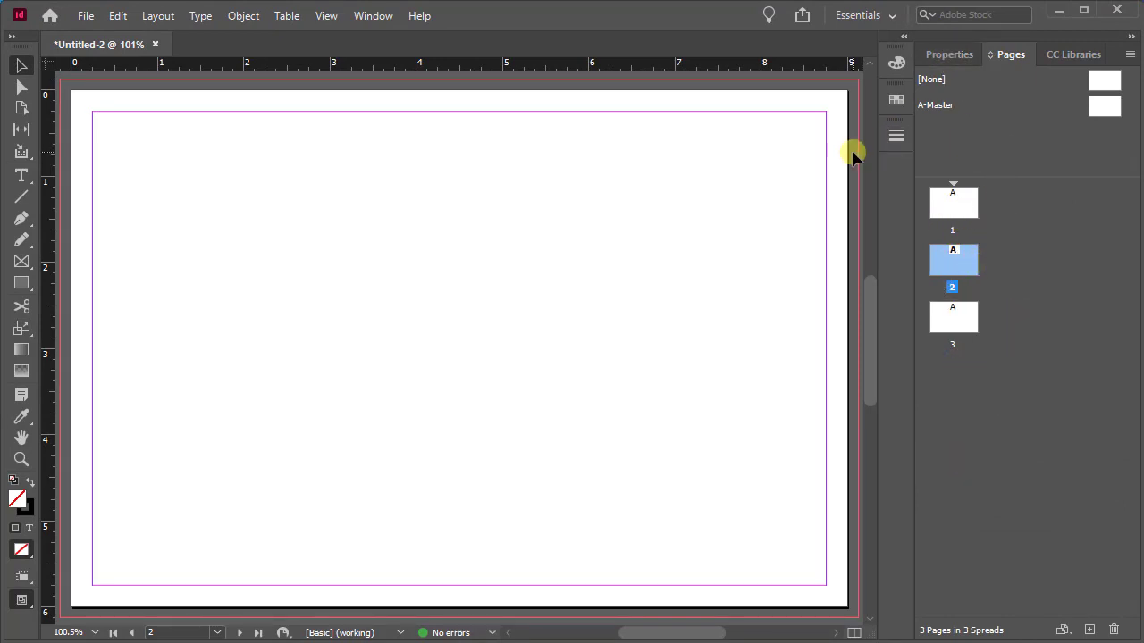
- Add a fourth page based on A-Master after page 3, plus a fifth page at the end
{"action": "left_click", "coordinate": [950, 55]}
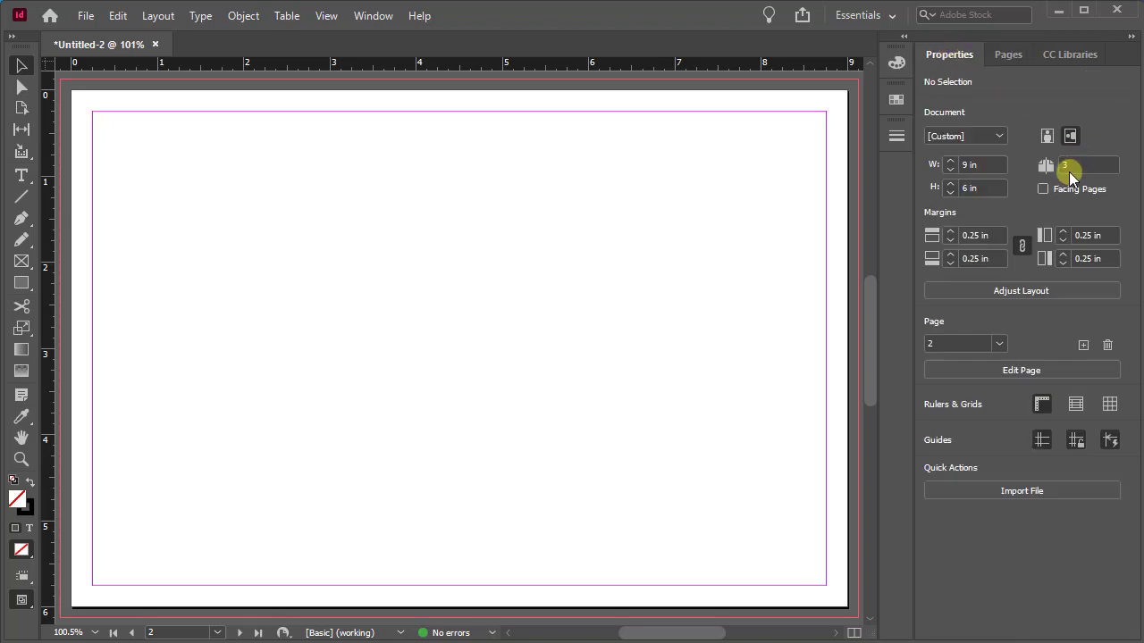
{"action": "left_click", "coordinate": [1008, 57]}
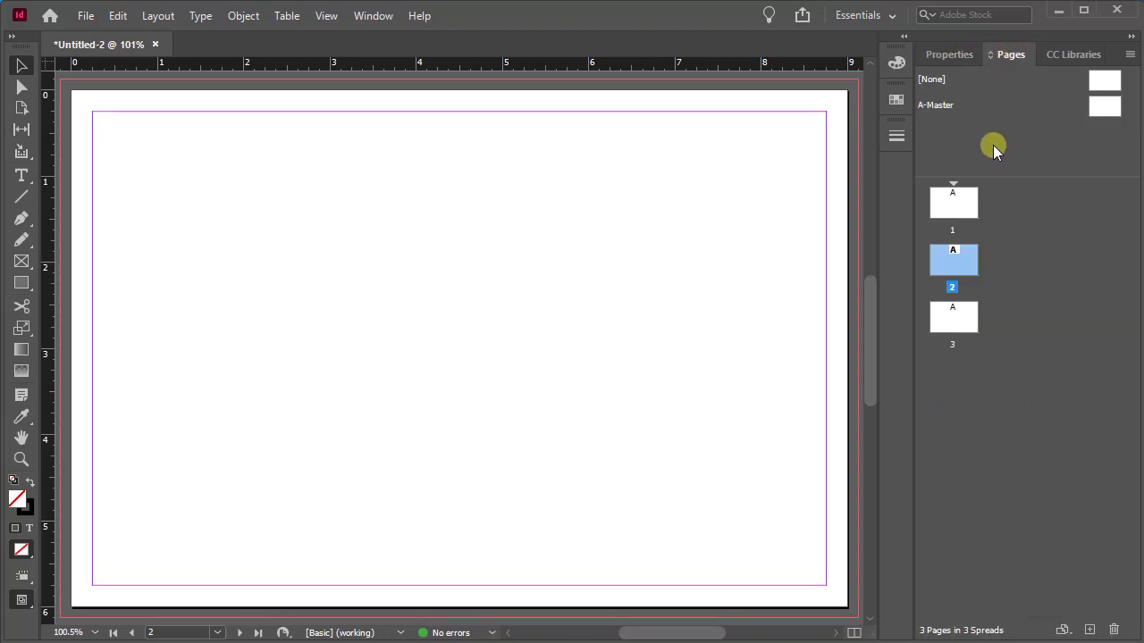
{"action": "left_click_drag", "start_coordinate": [1105, 105], "coordinate": [953, 370]}
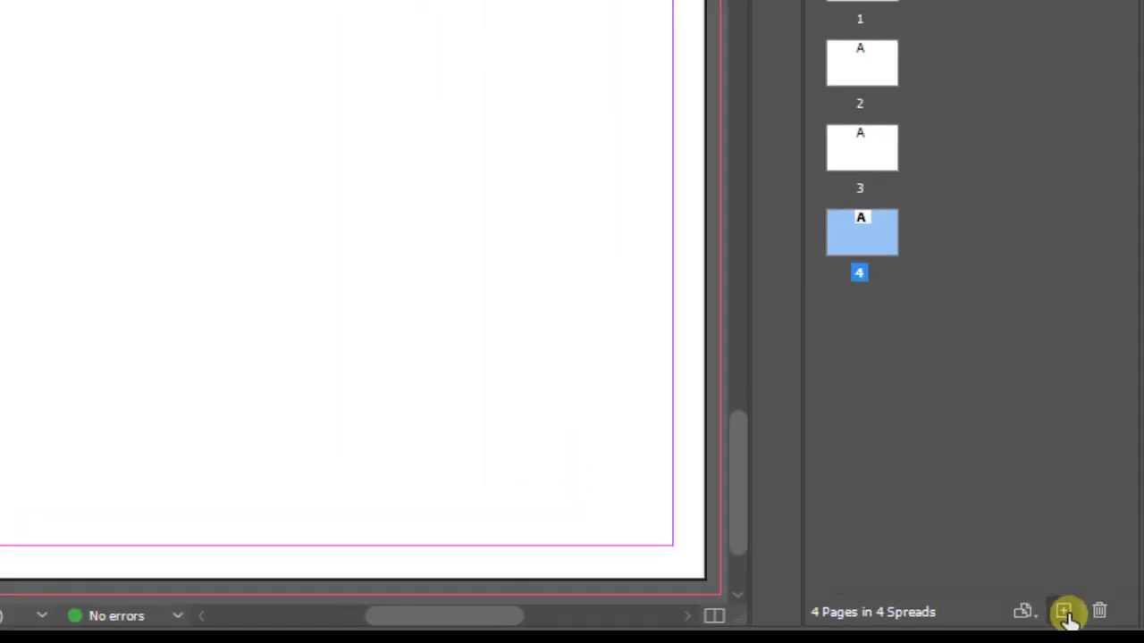
{"action": "left_click", "coordinate": [994, 560]}
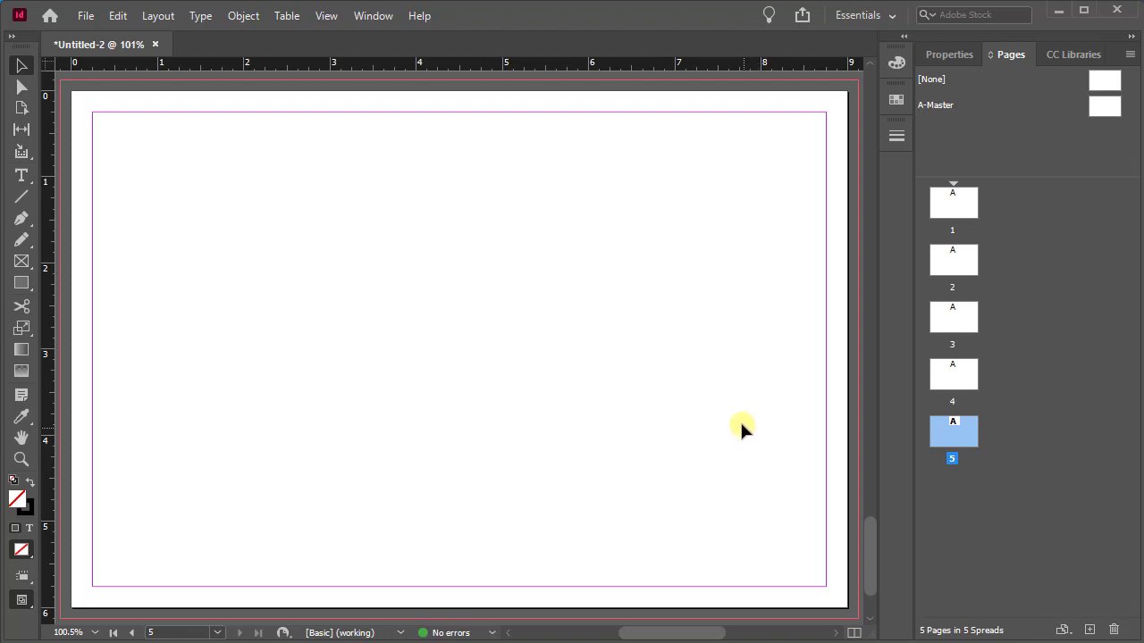
- Review the document's size, margin and bleed settings in Adjust Layout, and leave without making changes
{"action": "left_click", "coordinate": [940, 54]}
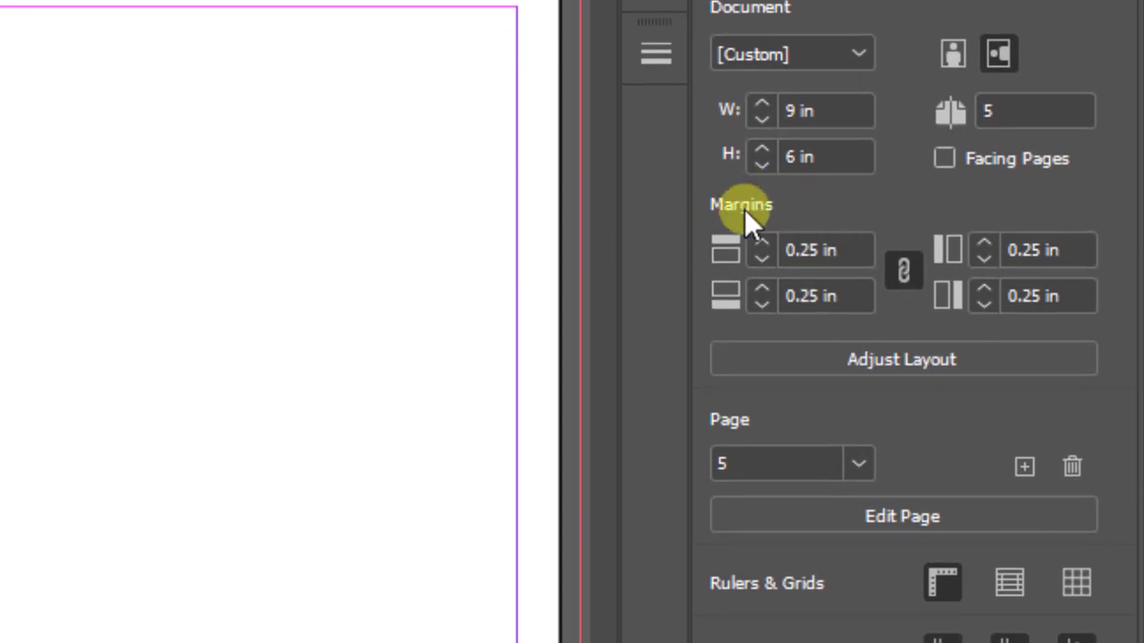
{"action": "left_click", "coordinate": [833, 357]}
{"action": "left_click_drag", "start_coordinate": [365, 229], "coordinate": [507, 95]}
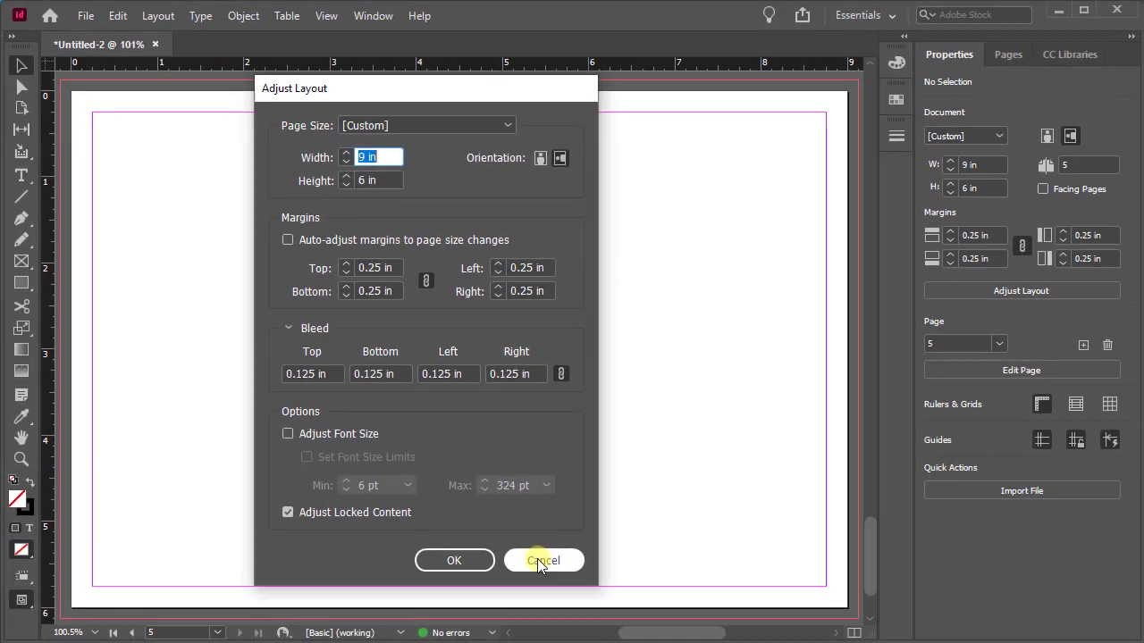
{"action": "left_click", "coordinate": [549, 560]}
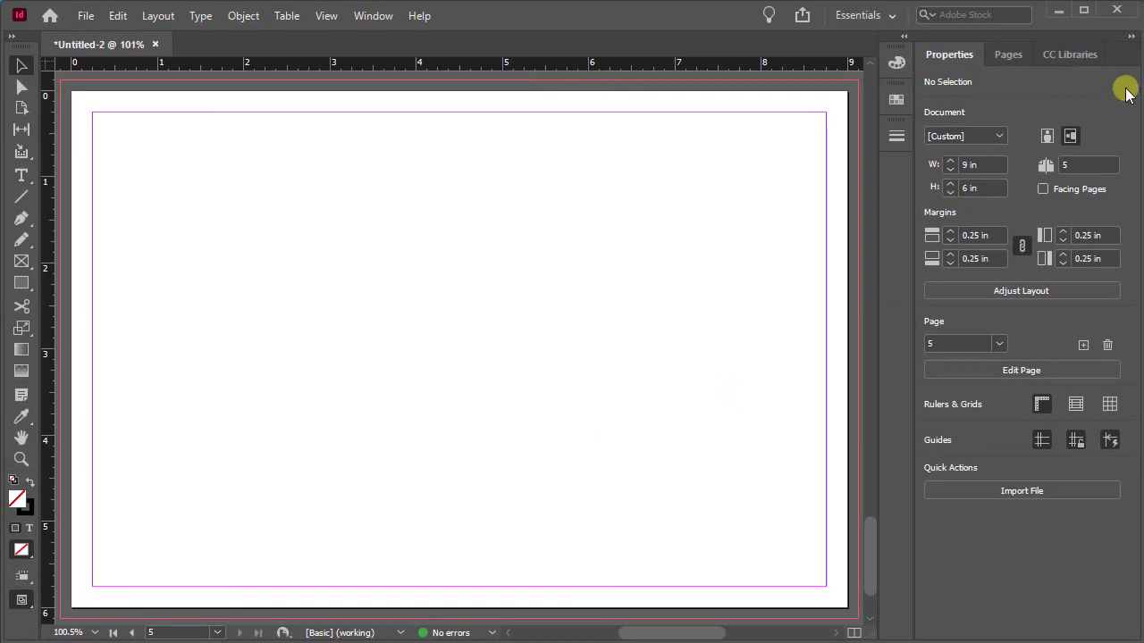
- Select page 4 in the page list and place a vertical ruler guide at about 4.5 in, halfway across the displayed page
{"action": "left_click", "coordinate": [1007, 56]}
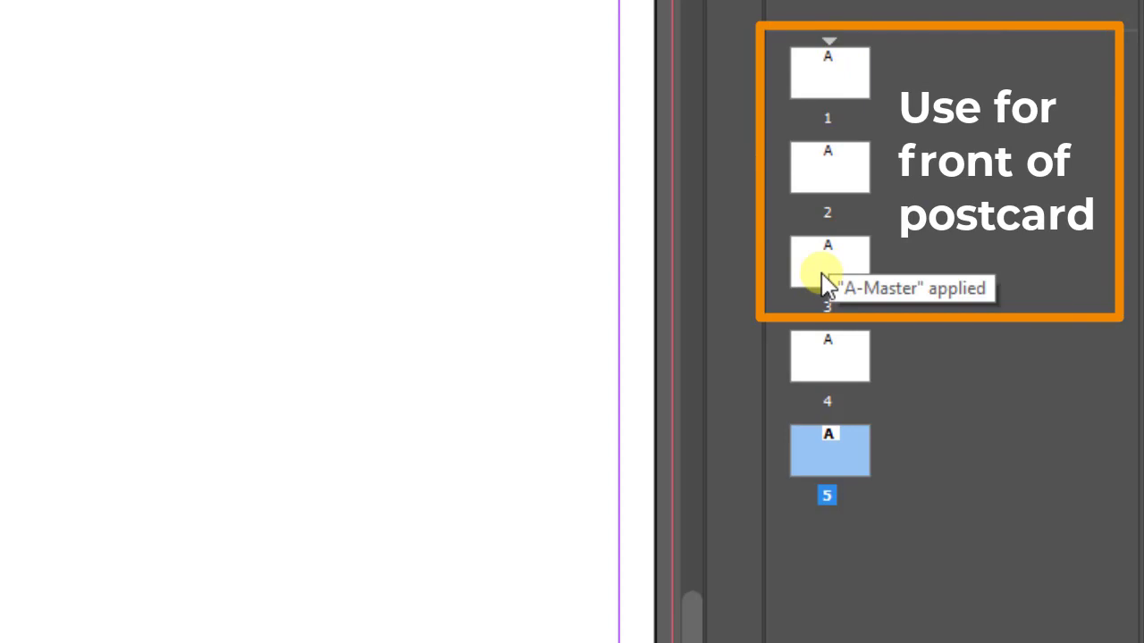
{"action": "left_click", "coordinate": [829, 365]}
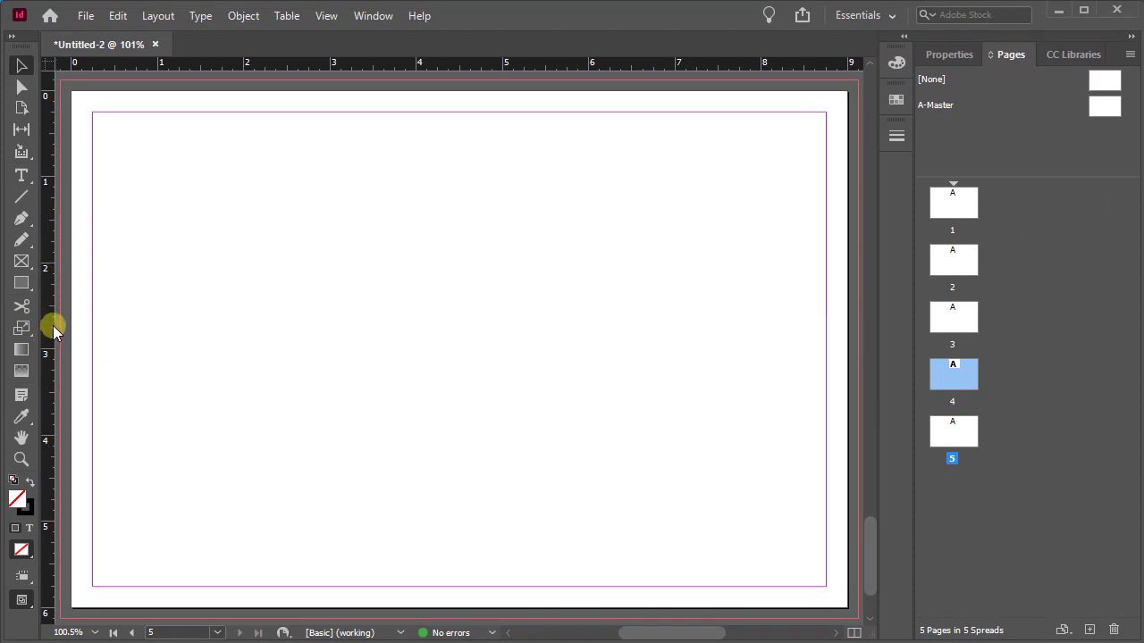
{"action": "left_click_drag", "start_coordinate": [49, 327], "coordinate": [459, 248]}
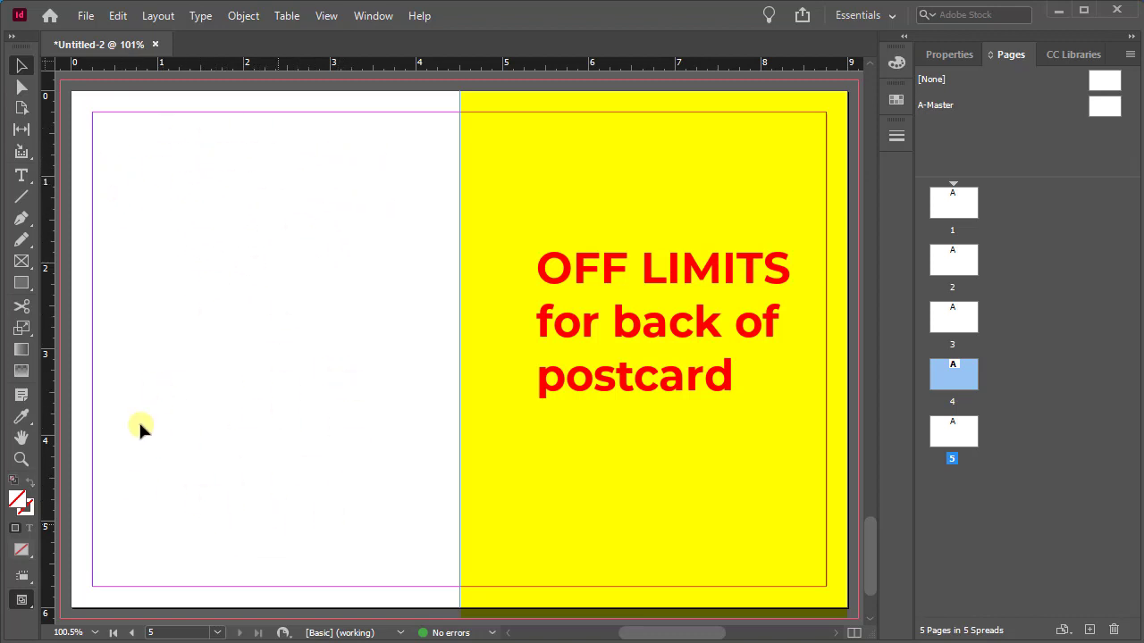
- Select page 5 and examine the two halves of the page on either side of the vertical guide
{"action": "left_click", "coordinate": [954, 432]}
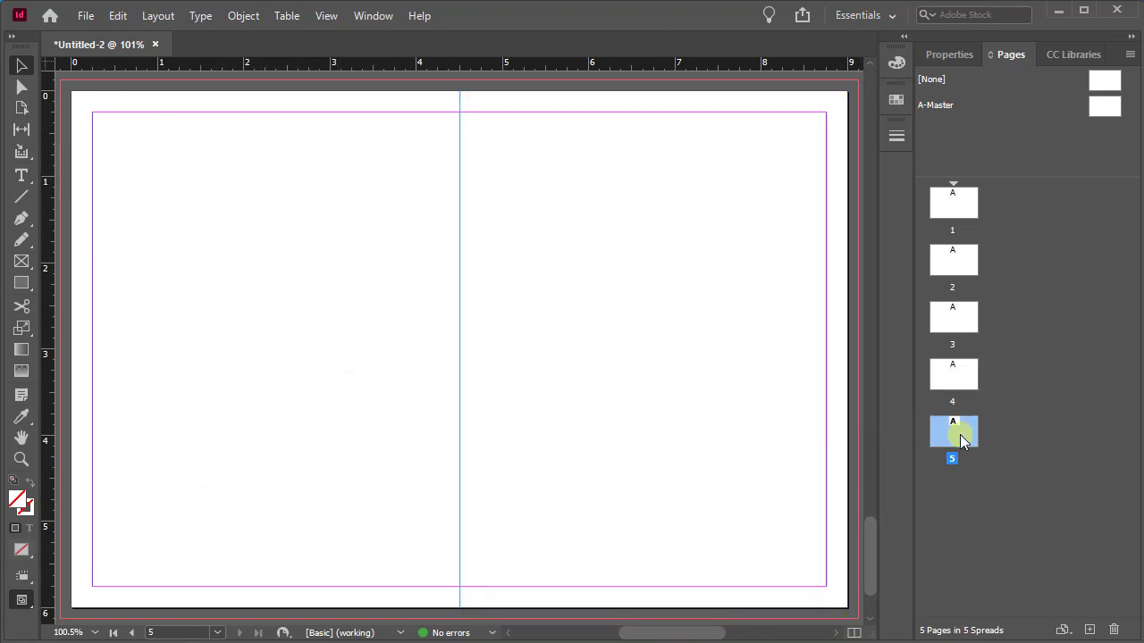
{"action": "key", "text": "ctrl+0"}
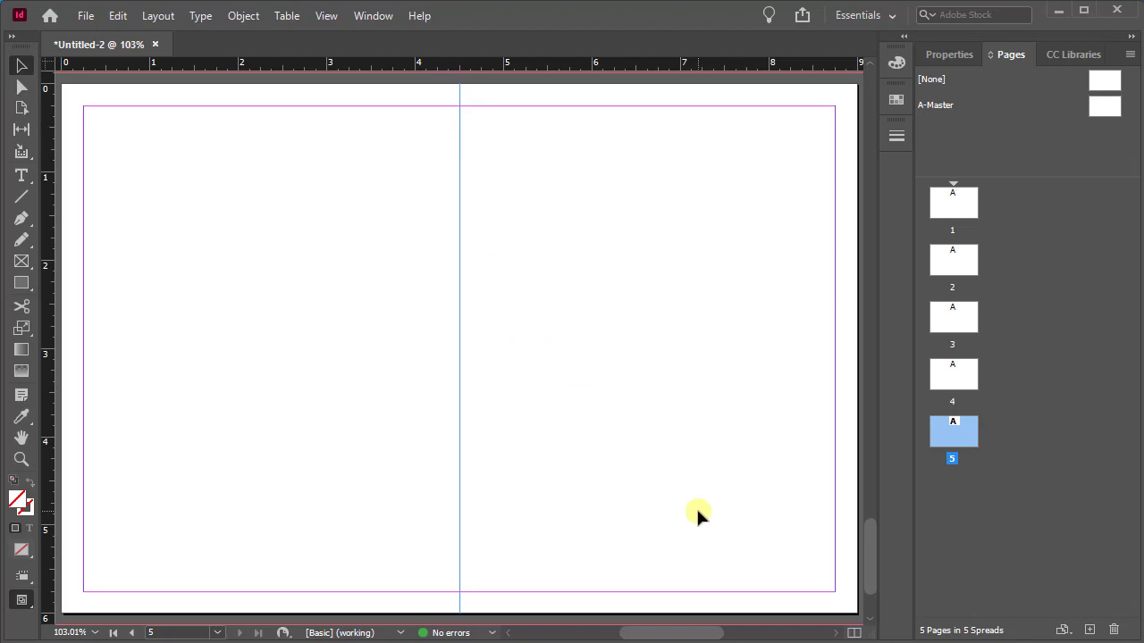
{"action": "left_click", "coordinate": [662, 266]}
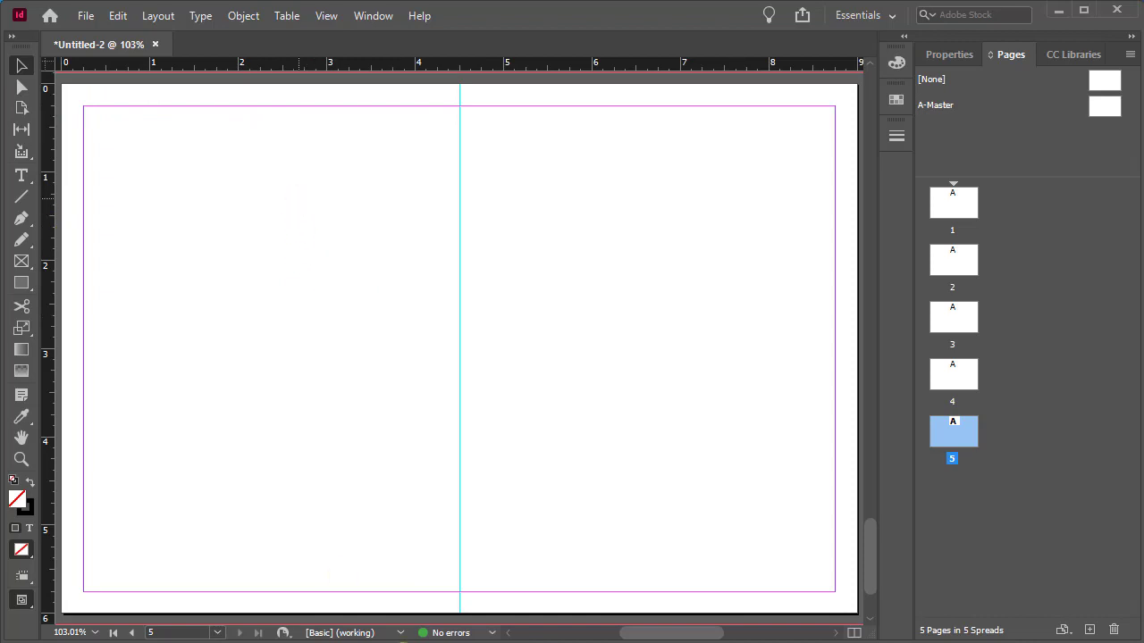
{"action": "left_click_drag", "start_coordinate": [634, 635], "coordinate": [628, 632]}
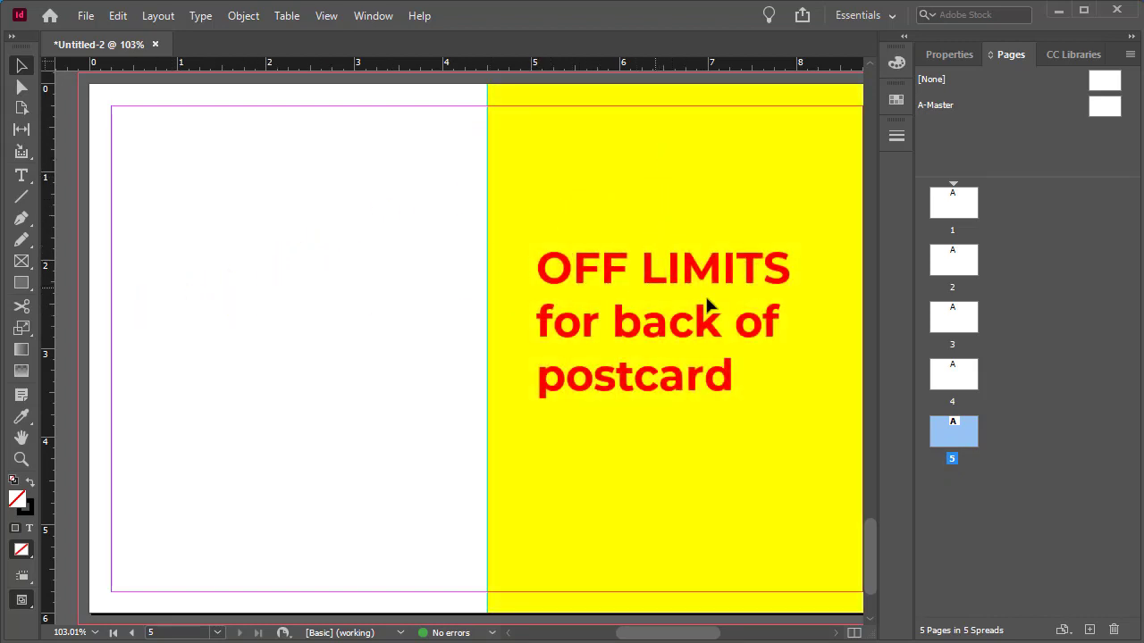
{"action": "left_click", "coordinate": [653, 586]}
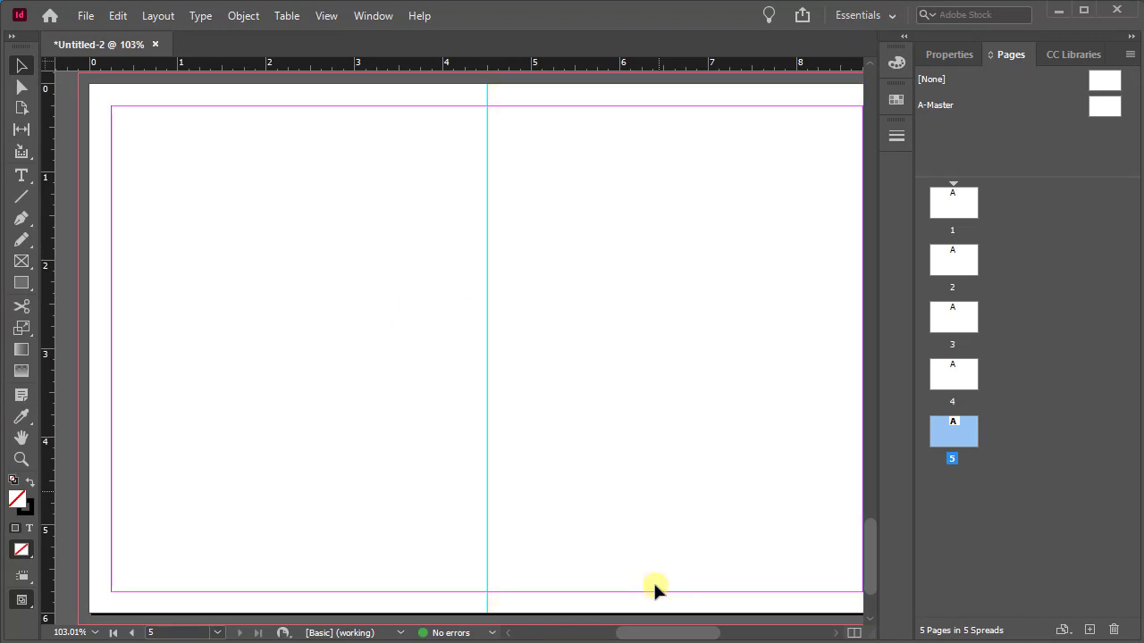